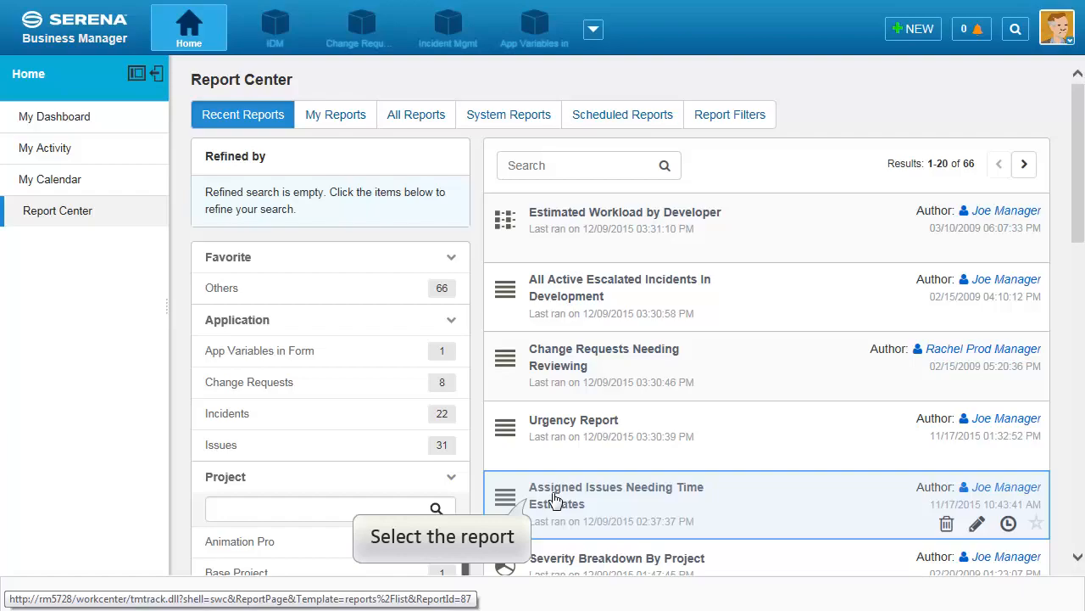
- Open the "Assigned Issues Needing Time Estimates" report and switch it to the editable grid
left_click(556, 499)
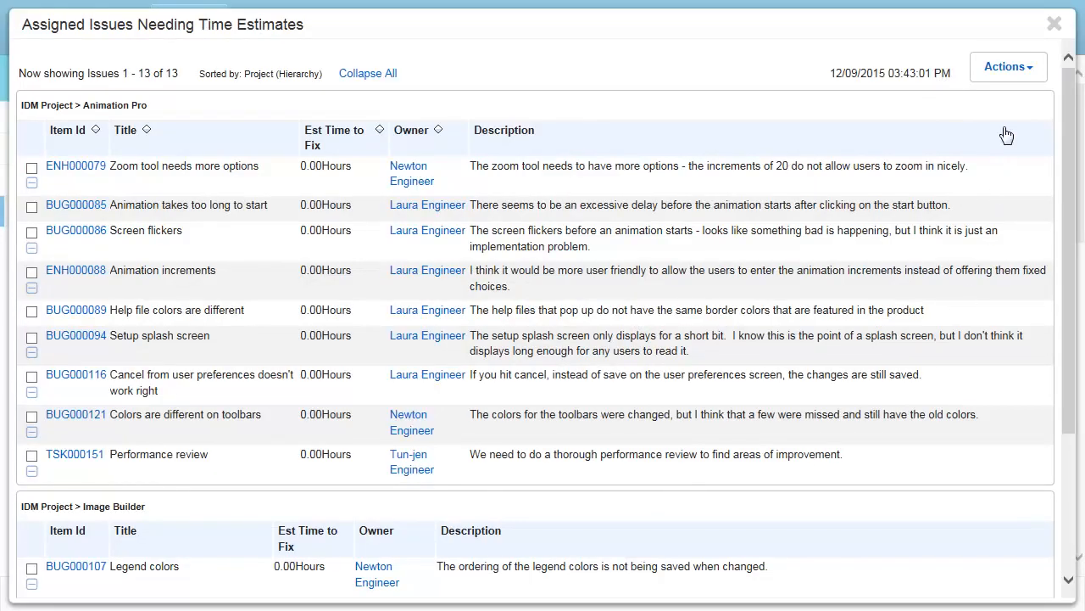
left_click(1006, 68)
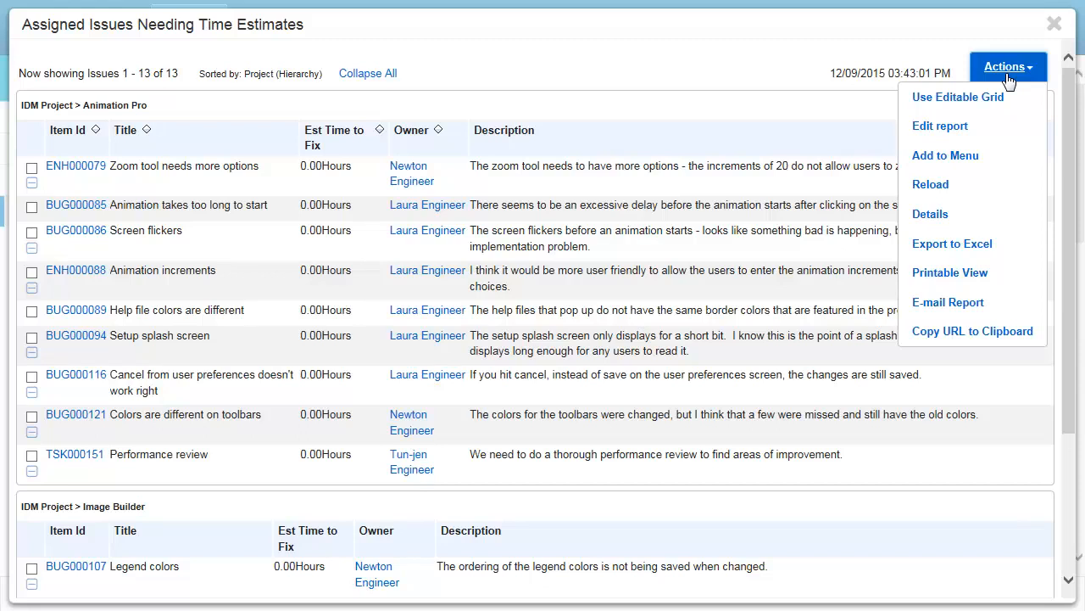
left_click(948, 100)
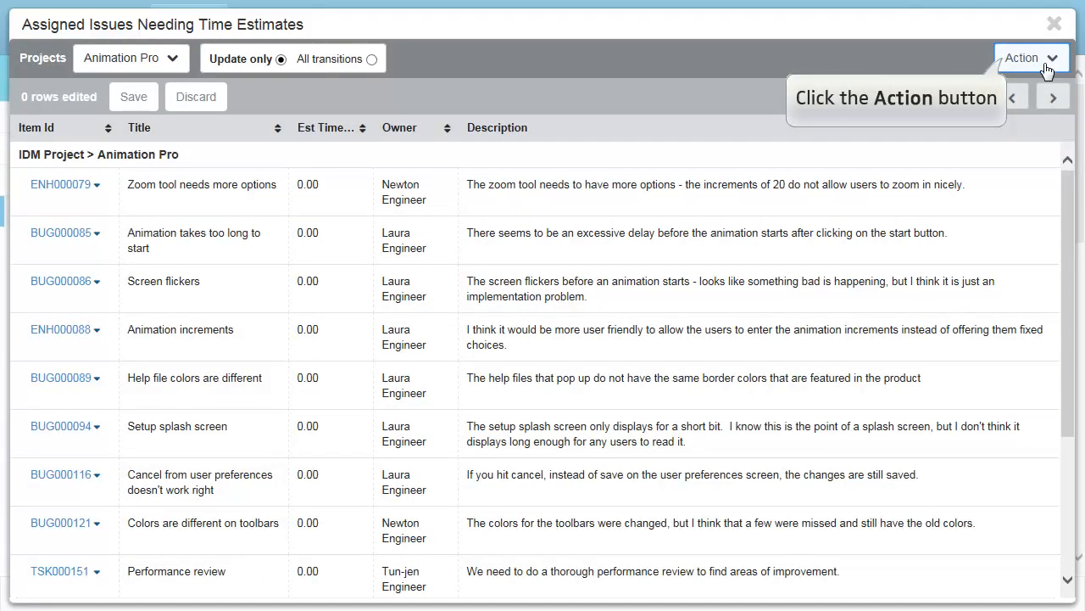
left_click(1048, 71)
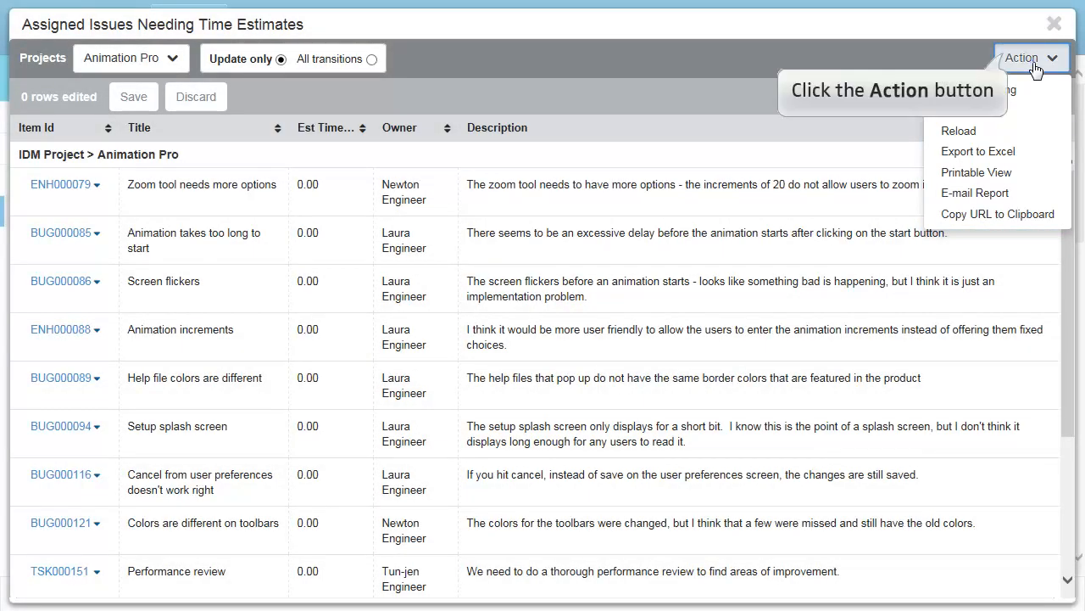
left_click(1033, 61)
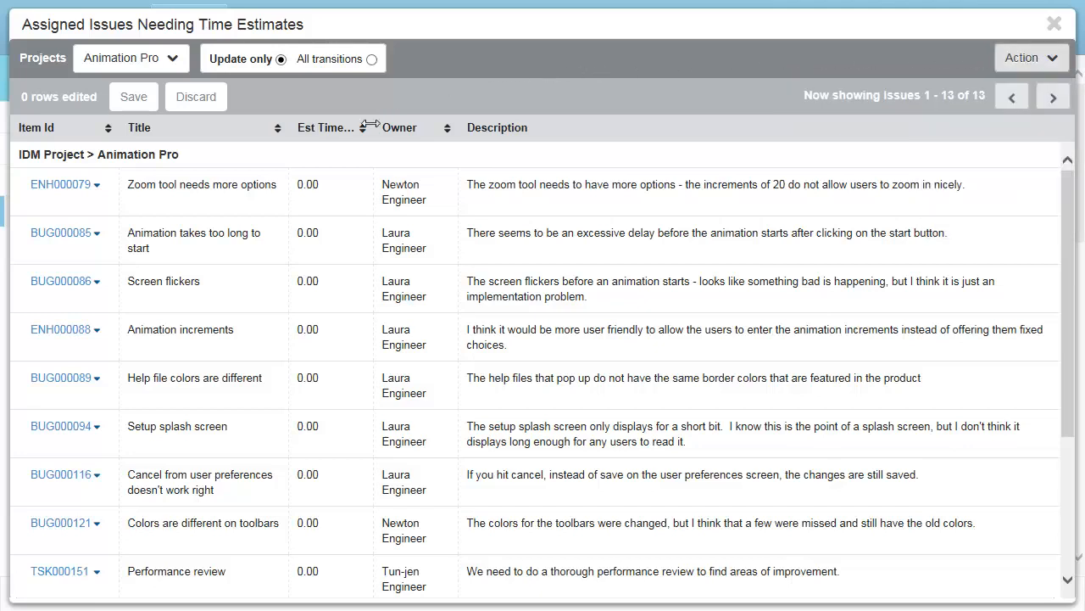
- Widen the Est Time to Fix column to fit its full heading and sort the issues by owner in ascending order
left_click_drag(371, 124, 410, 127)
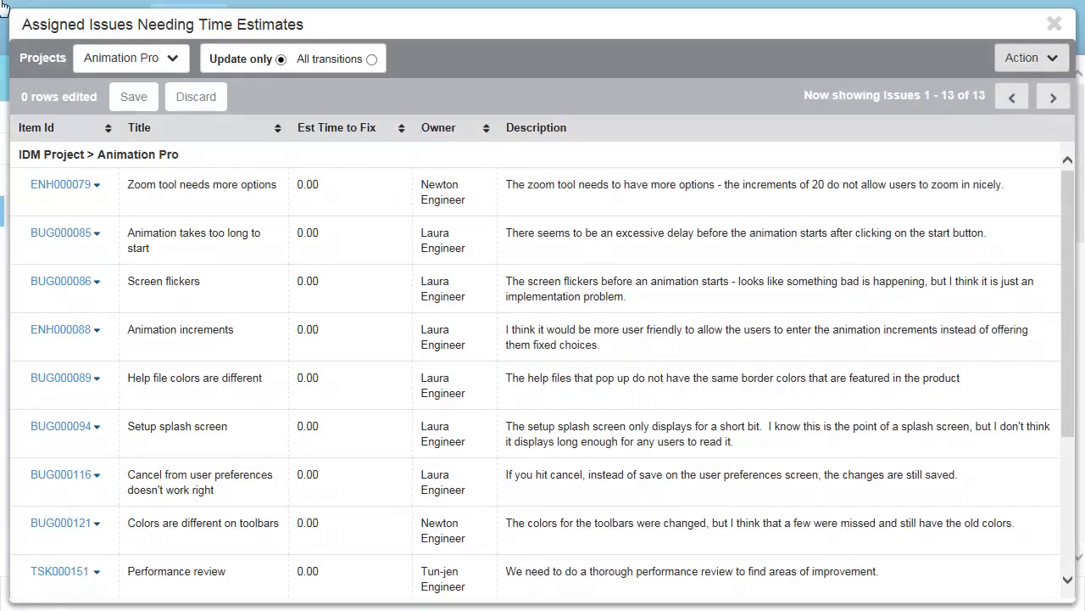
left_click(445, 134)
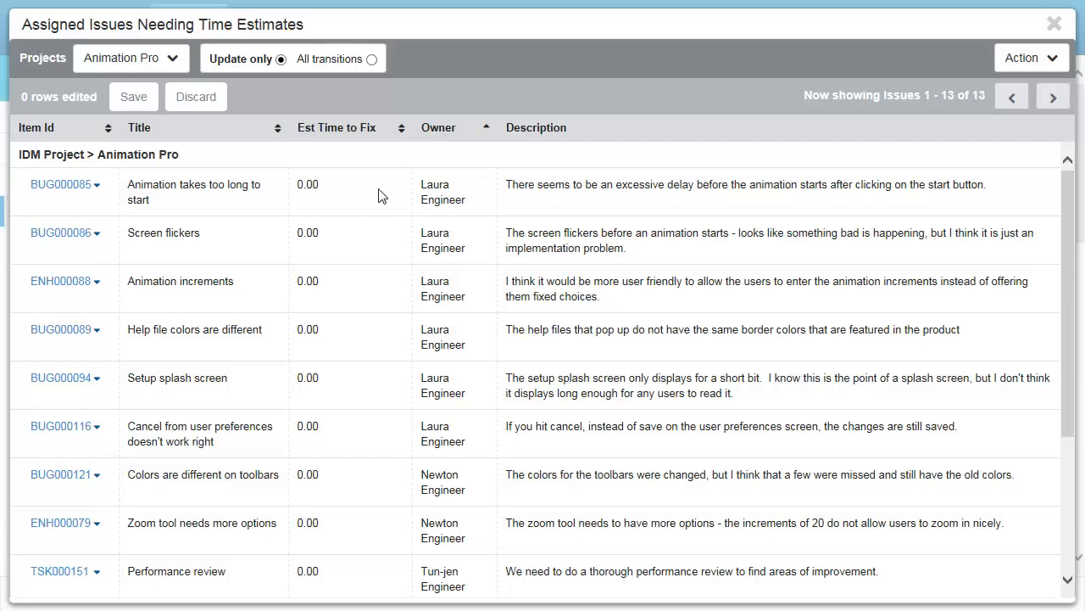
- Set Est Time to Fix to 8 for "Colors are different on toolbars", 4 for "Zoom tool needs more options" and 2 for "Performance review"
left_click(345, 493)
type("8")
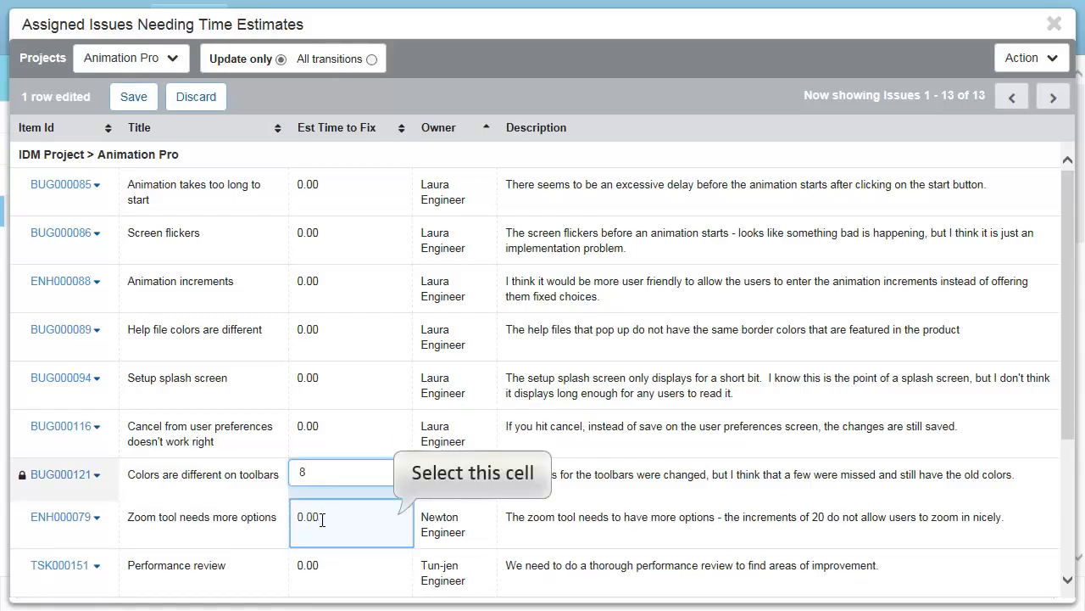
left_click(322, 520)
type("4")
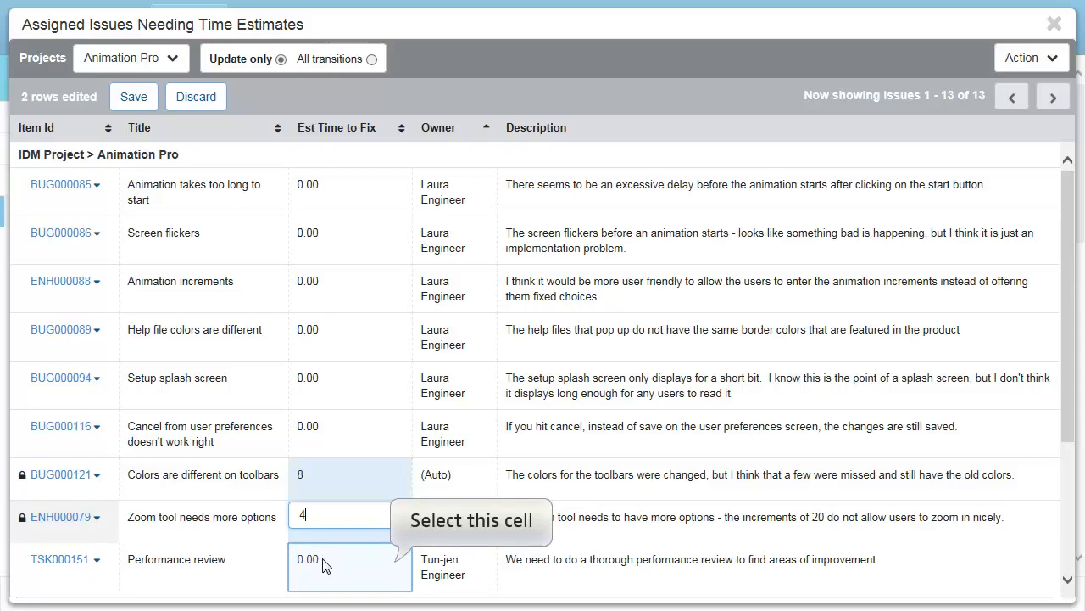
left_click(324, 566)
type("2")
key("Return")
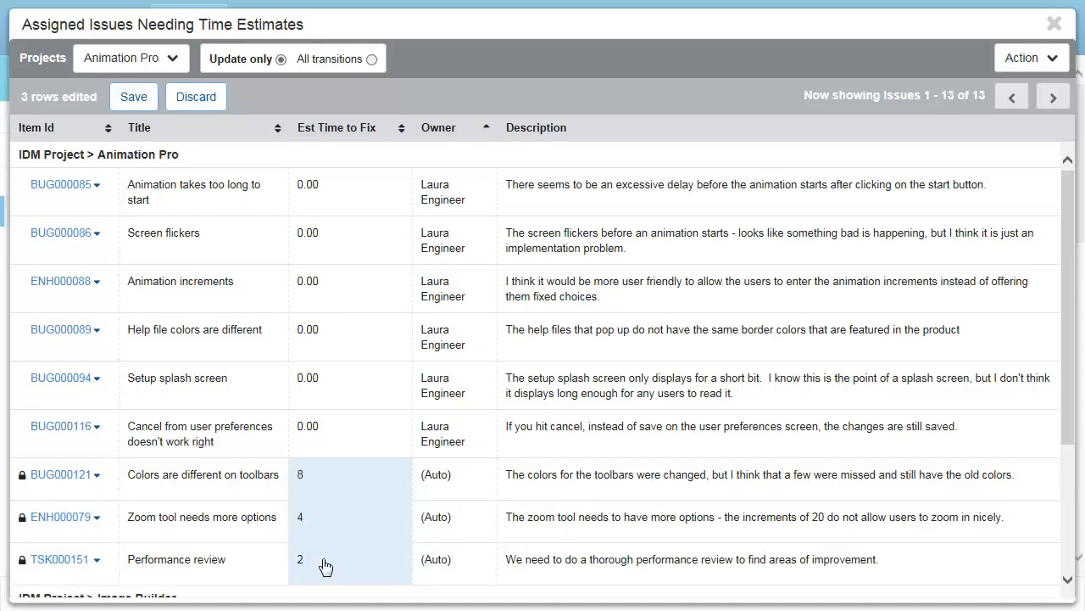
- Discard the changes to the "Performance review" issue and save the other edited rows
left_click(97, 563)
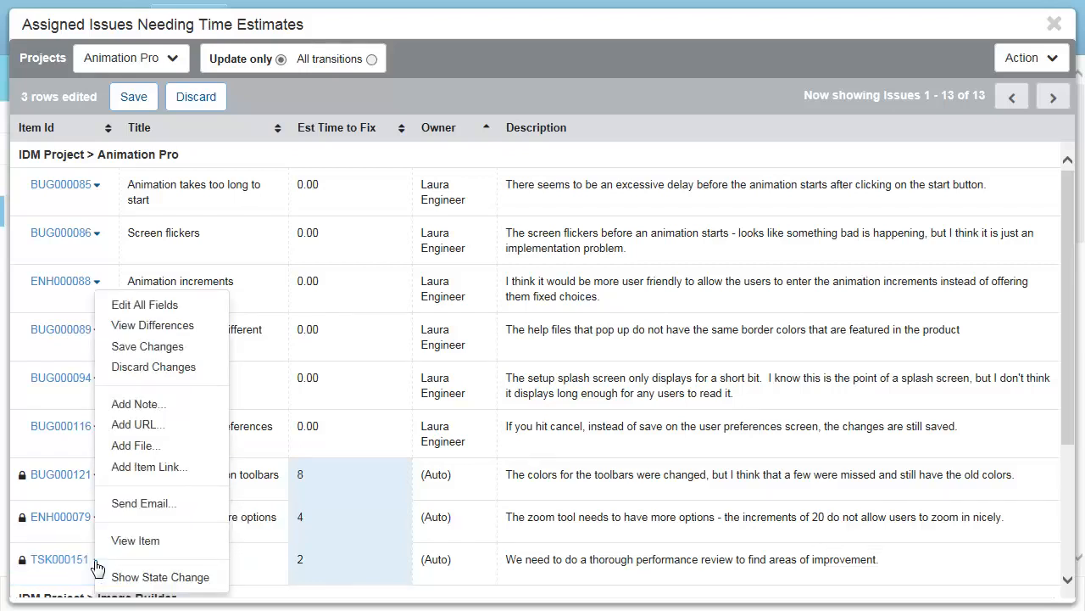
left_click(144, 370)
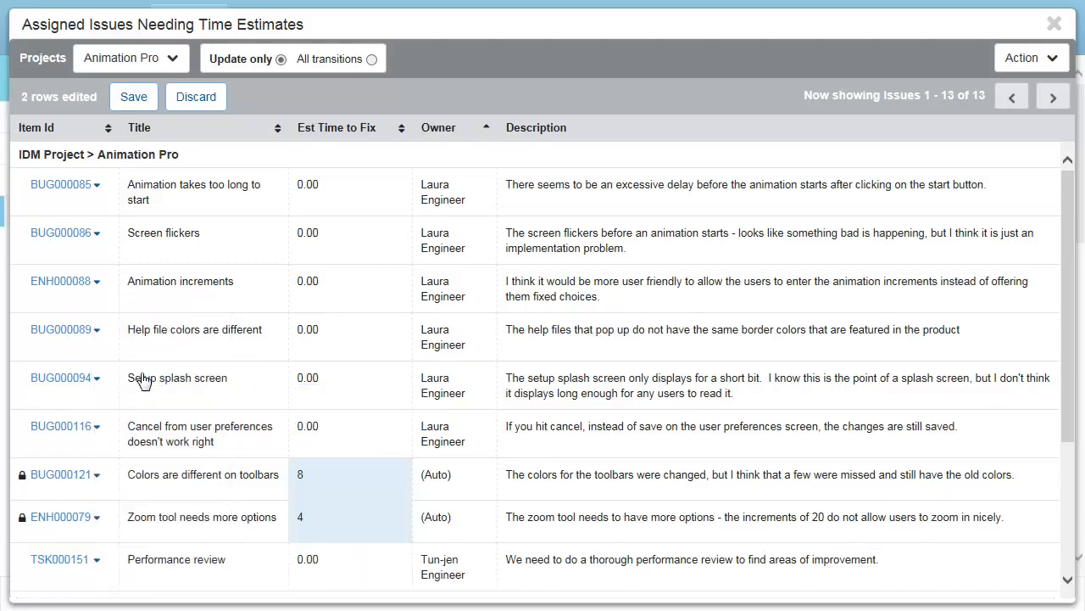
left_click(134, 100)
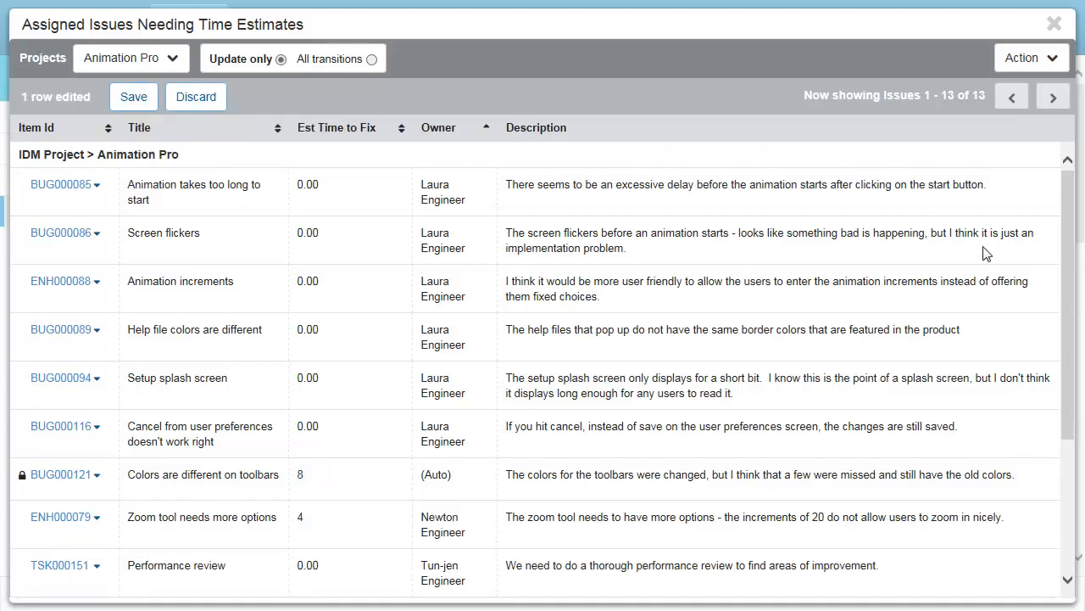
- Format the entire description of the "Legend colors" issue under Image Builder as bold red text and save the edited rows
left_click_drag(1070, 431, 1067, 562)
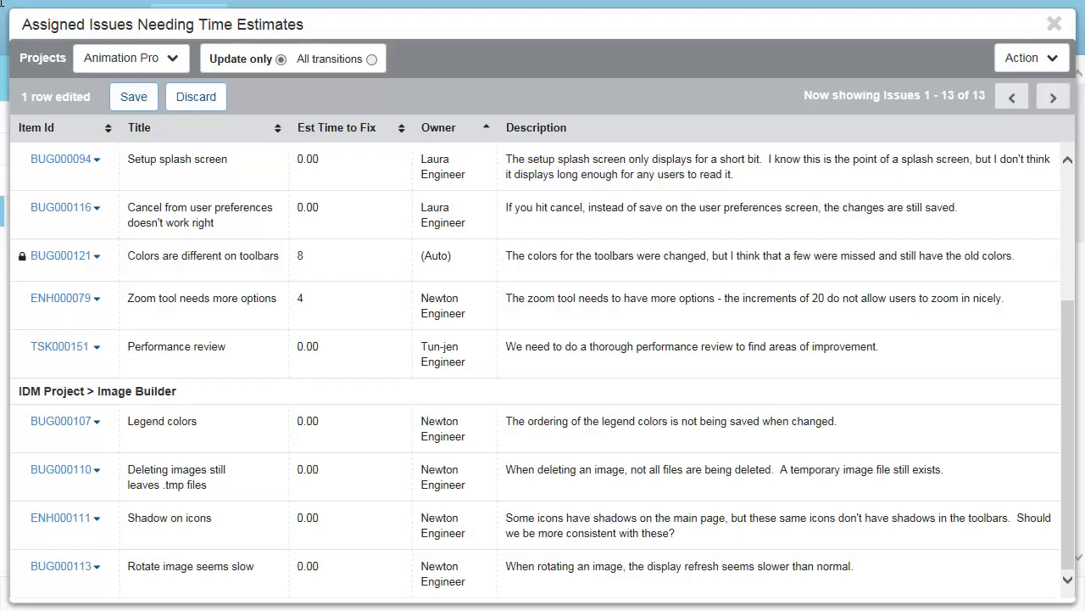
left_click(505, 420)
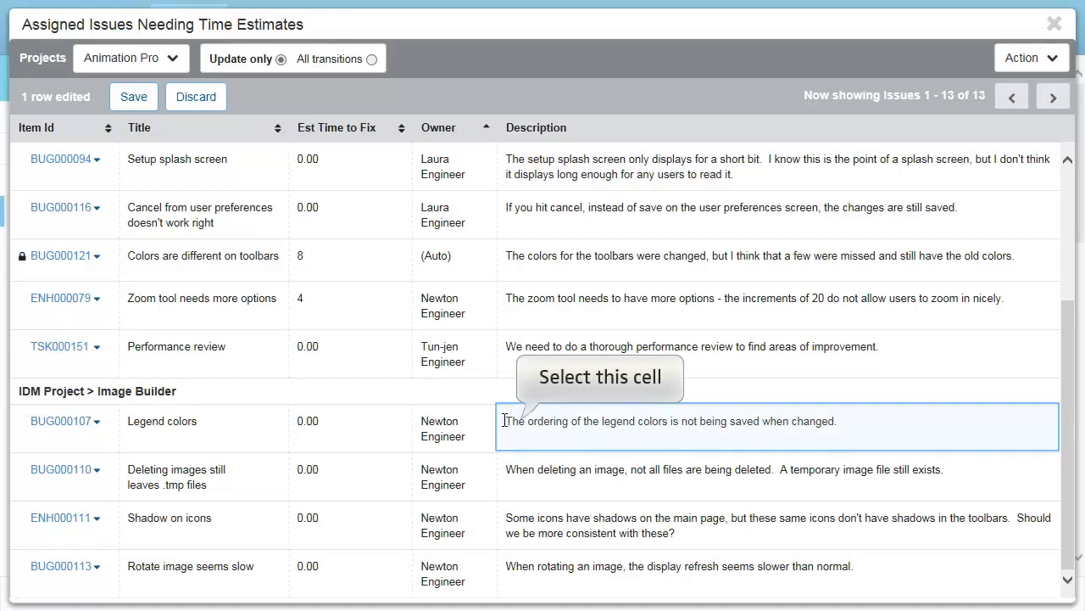
left_click_drag(504, 420, 877, 436)
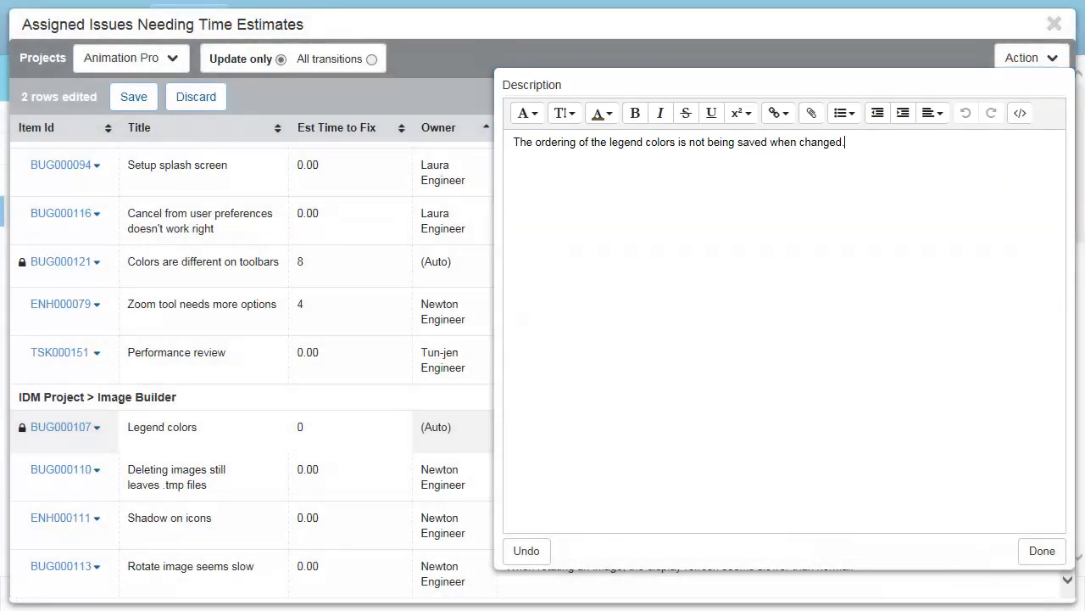
left_click_drag(514, 142, 852, 144)
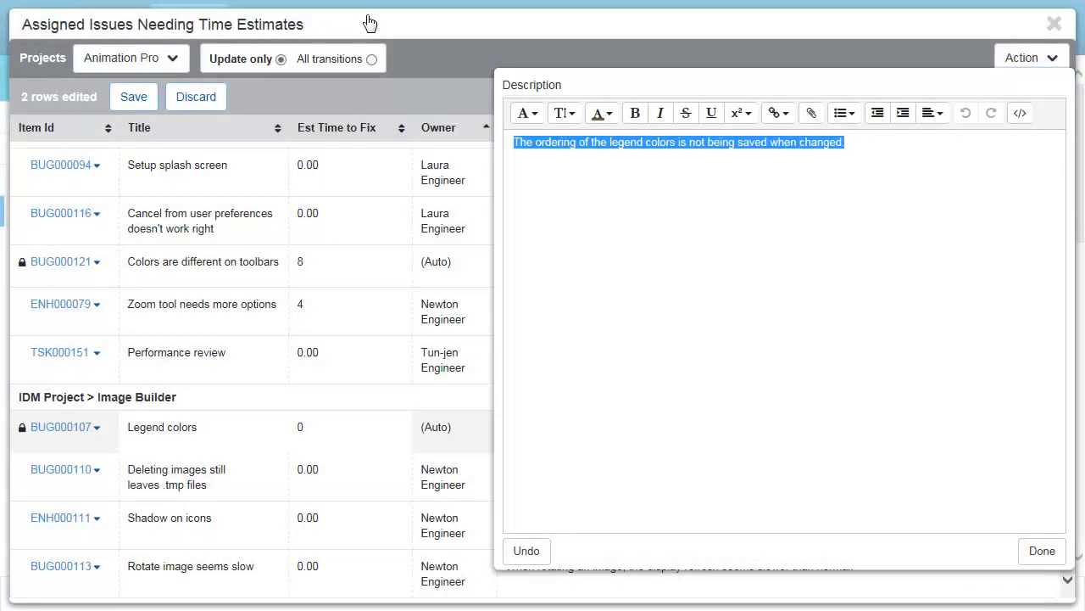
left_click(615, 123)
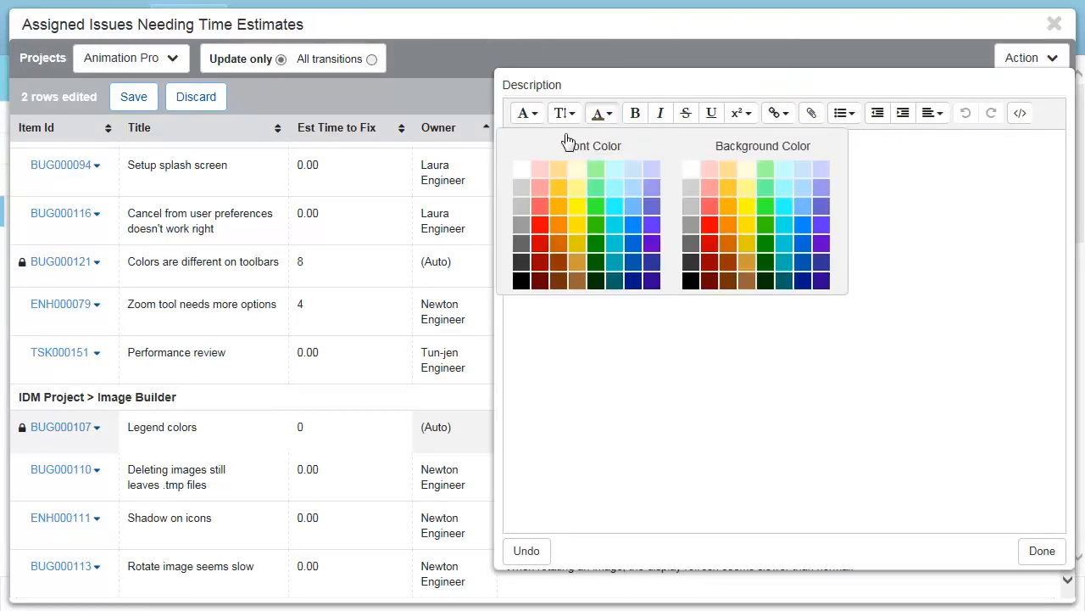
left_click(540, 229)
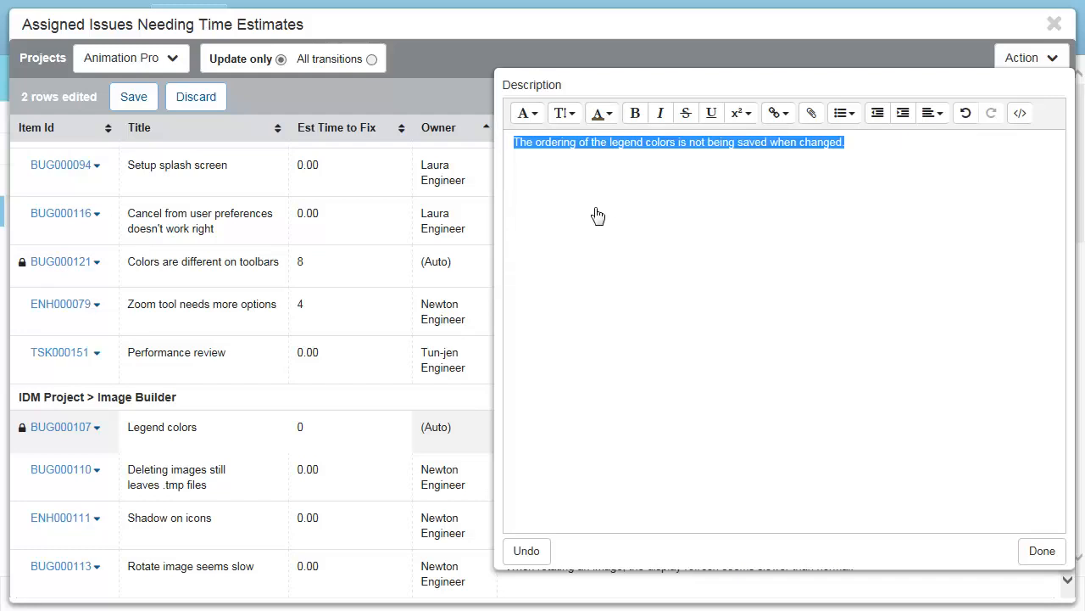
left_click(636, 114)
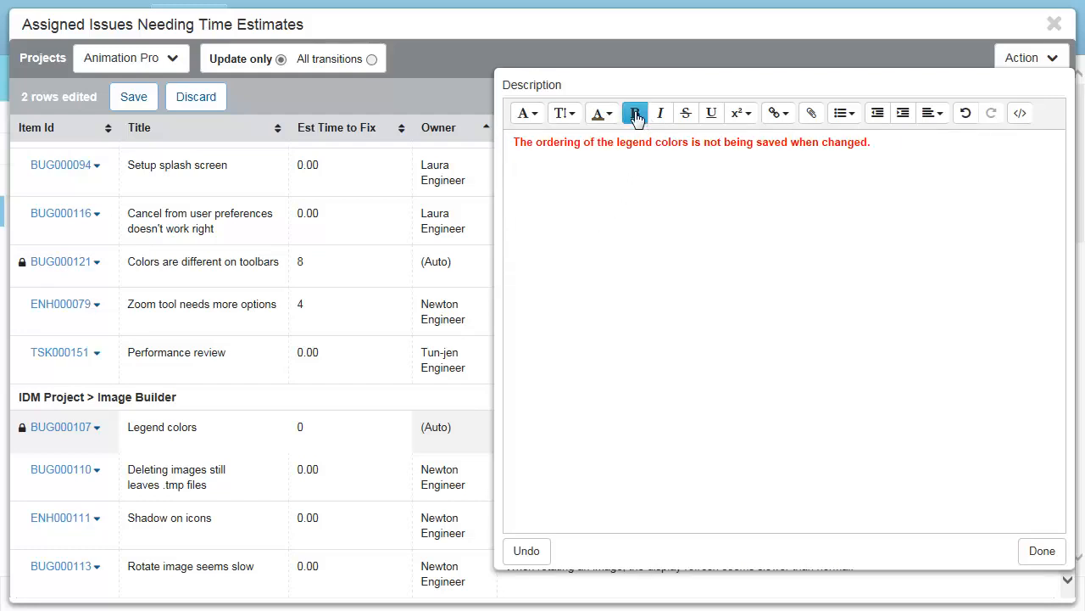
left_click(1042, 553)
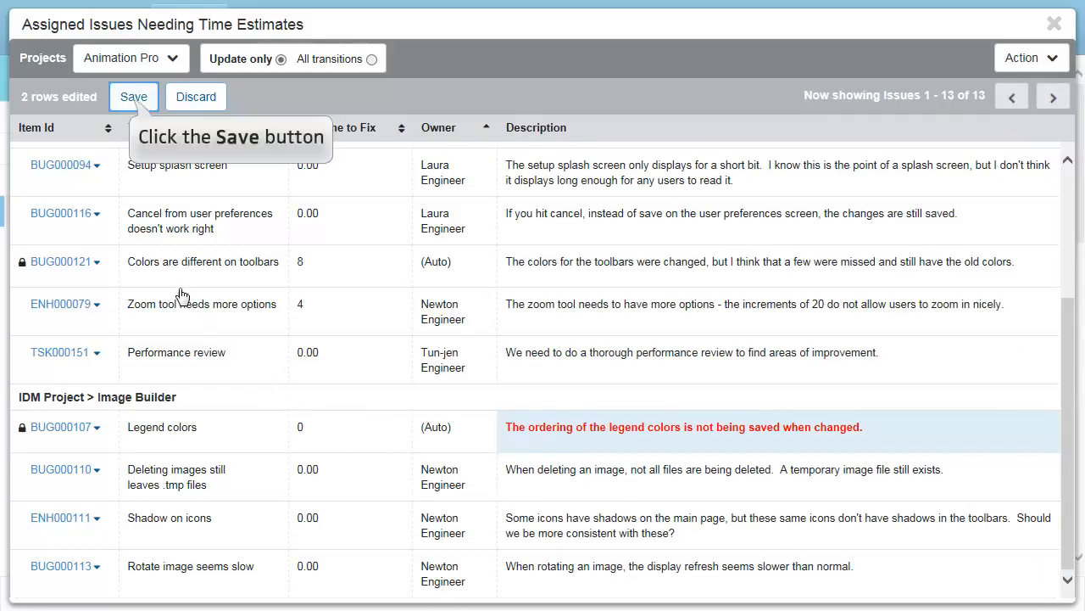
left_click(129, 100)
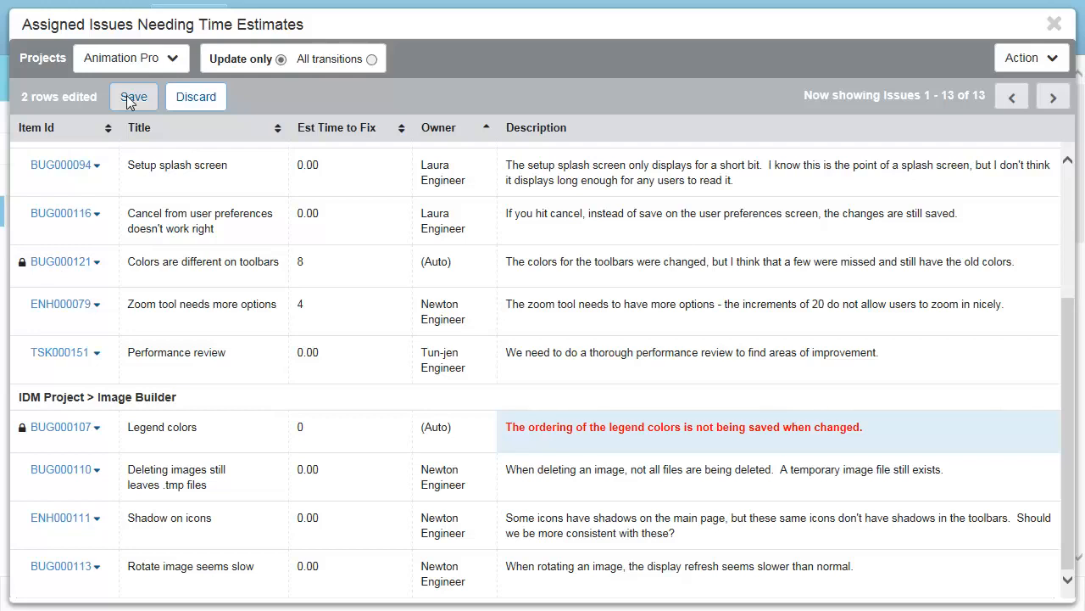
- Enable all transitions, choose Fix Complete for the "Colors are different on toolbars" issue and try to save it
left_click(372, 59)
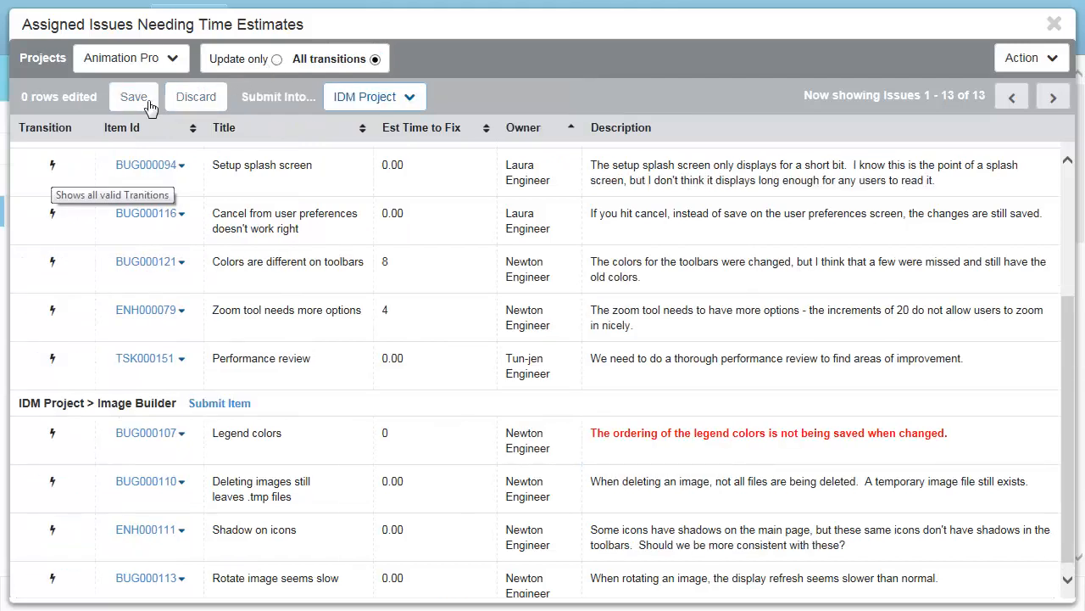
left_click(53, 269)
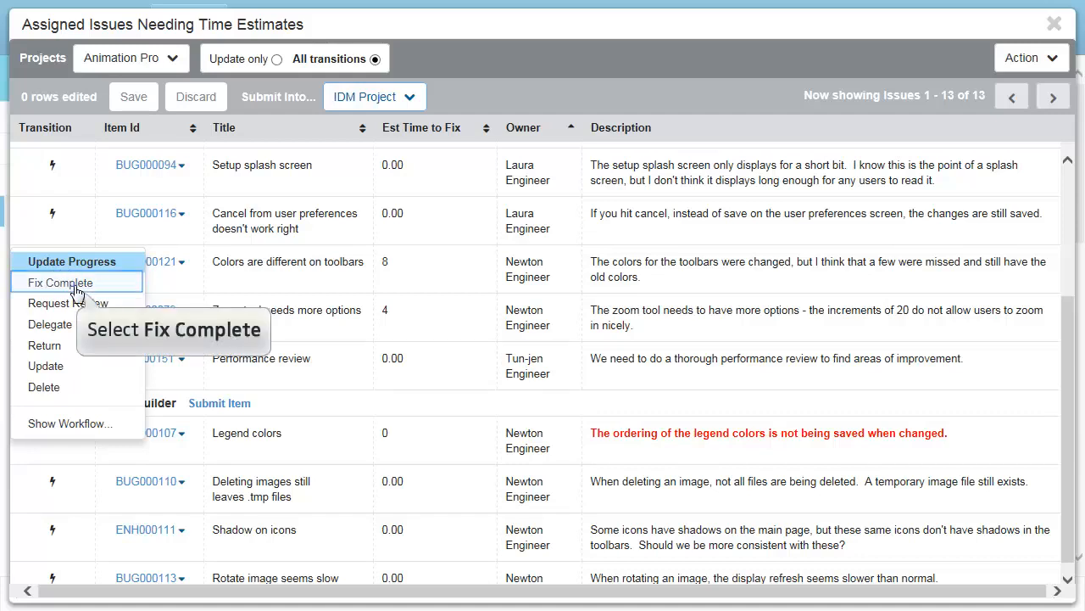
left_click(75, 290)
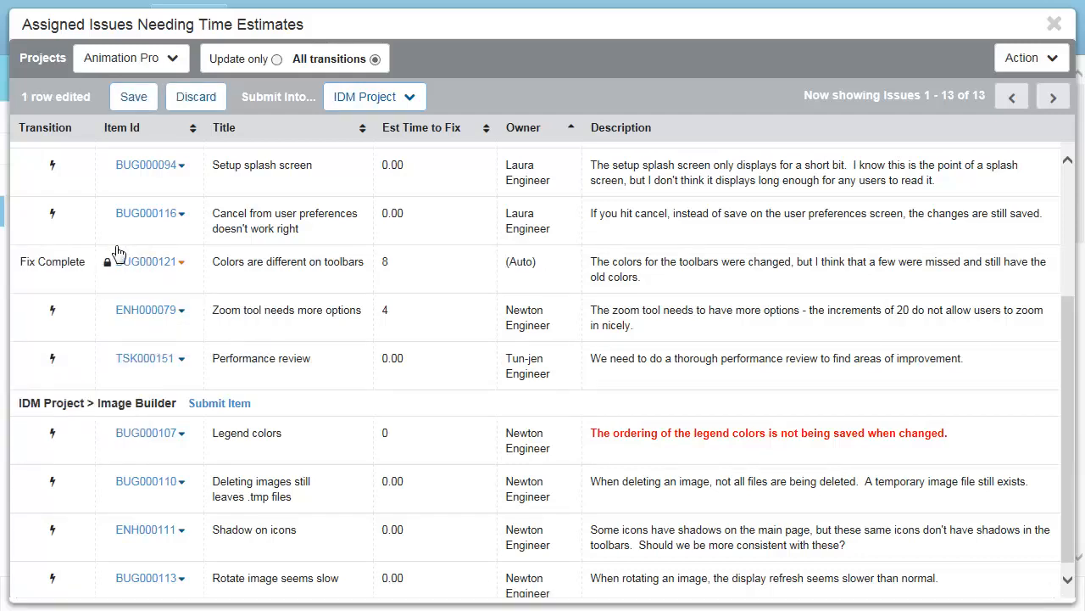
left_click(134, 99)
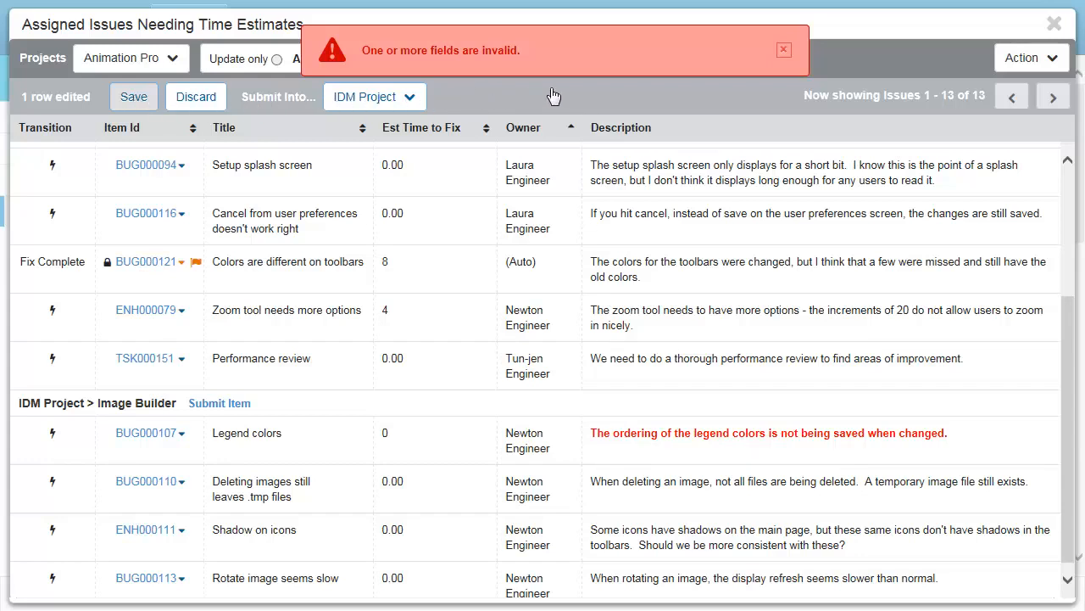
left_click(783, 50)
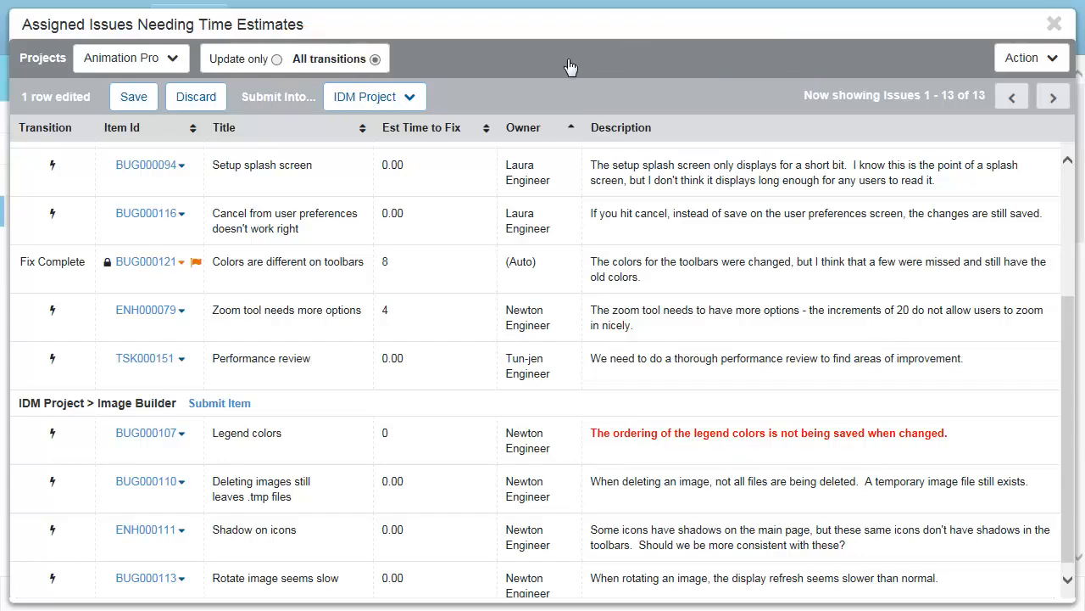
- In the required fields of "Colors are different on toolbars", set Actual Time to Fix to 8 and Resolution to Code Change
left_click(182, 263)
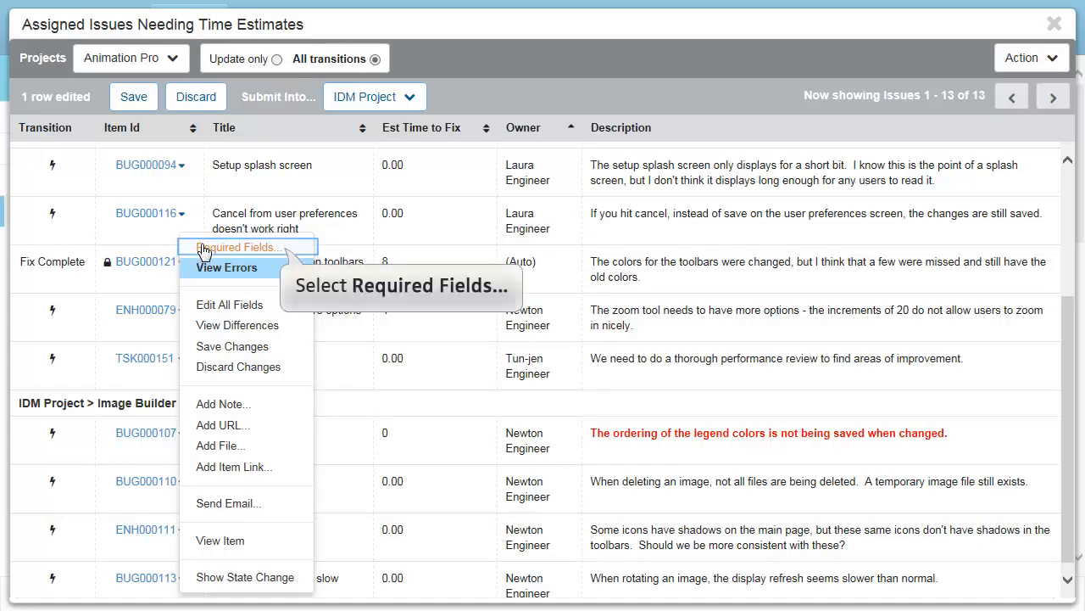
left_click(204, 249)
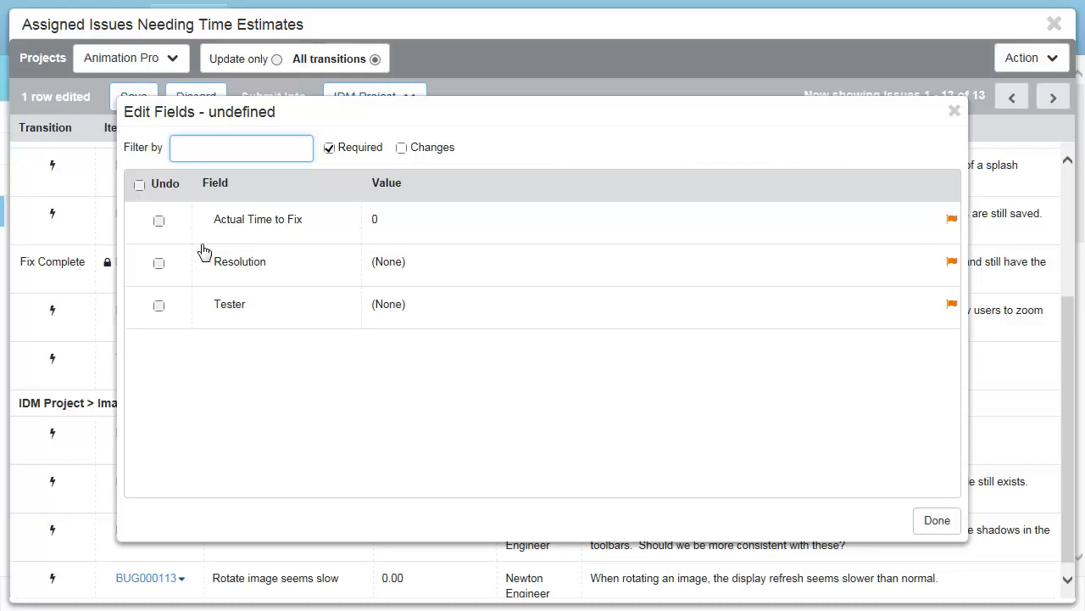
left_click(378, 223)
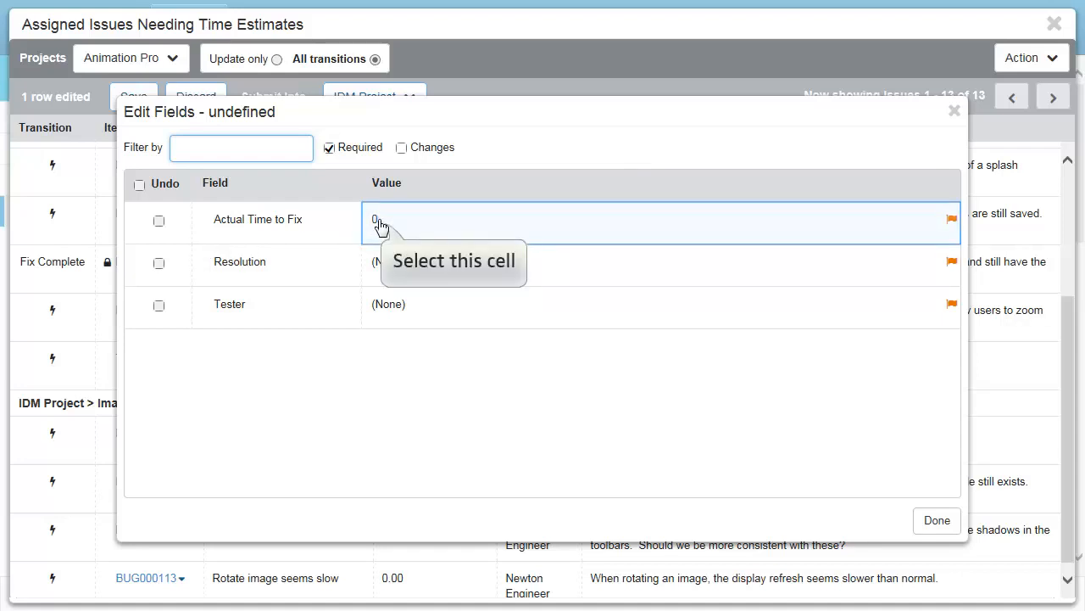
type("8")
left_click(396, 262)
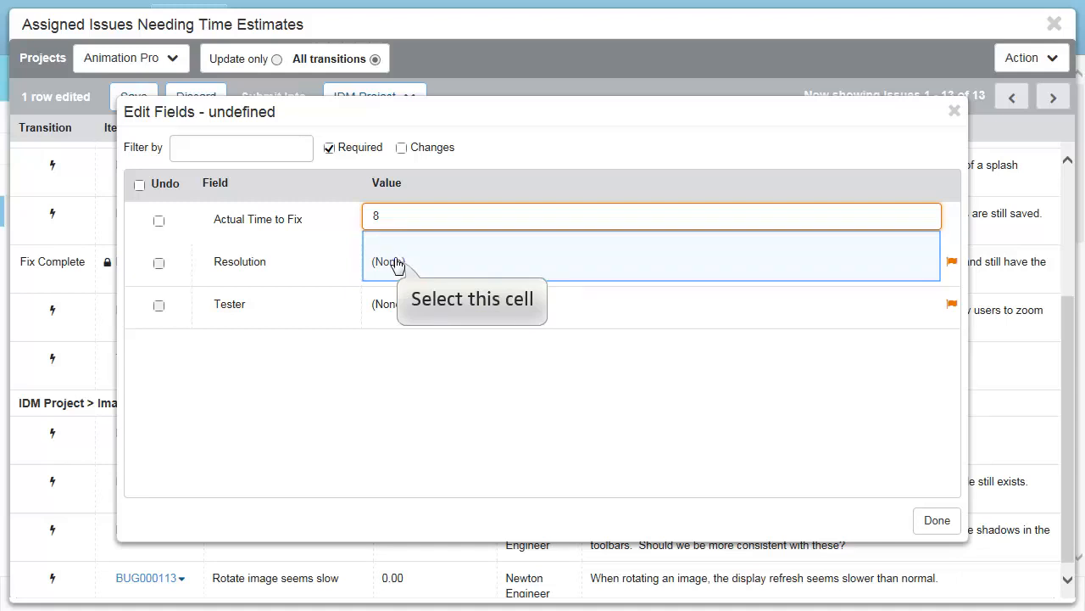
left_click(395, 262)
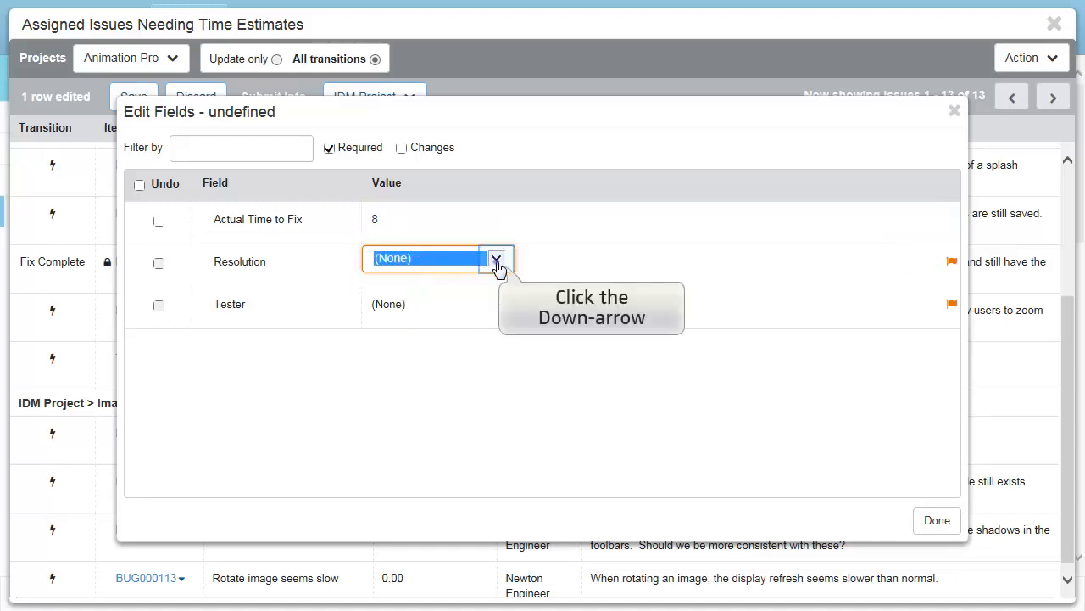
left_click(498, 265)
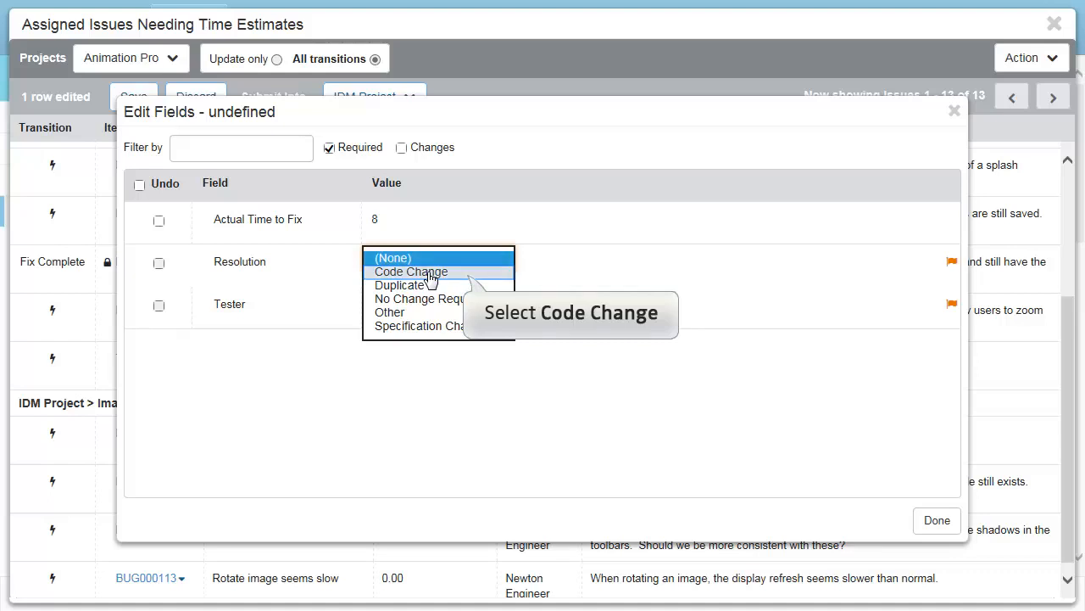
left_click(429, 272)
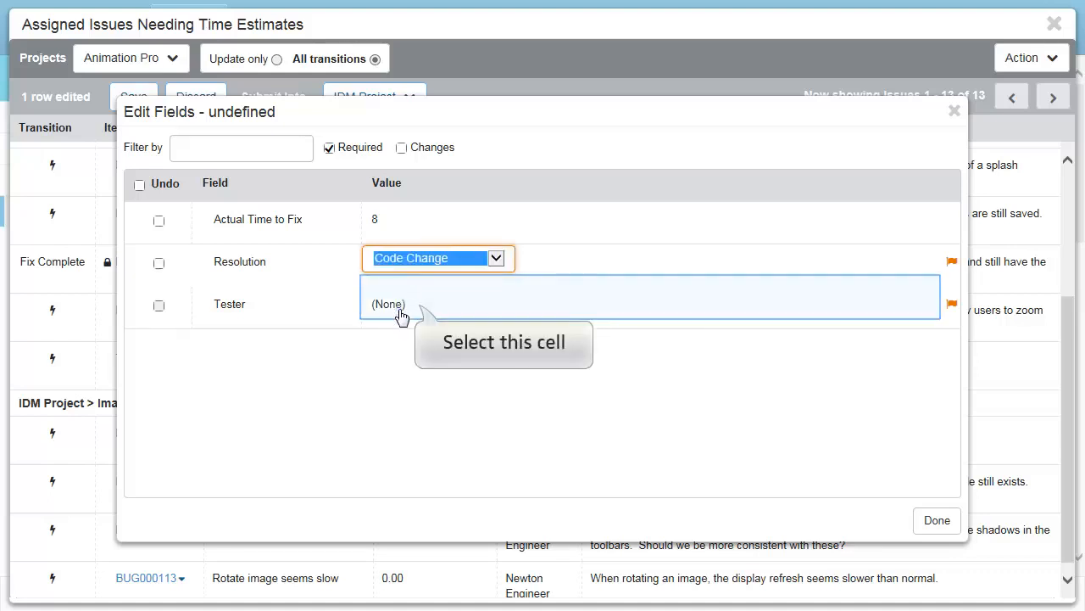
- Set the required Tester field of "Colors are different on toolbars" to the second listed person, finish editing the fields and save the row
left_click(401, 315)
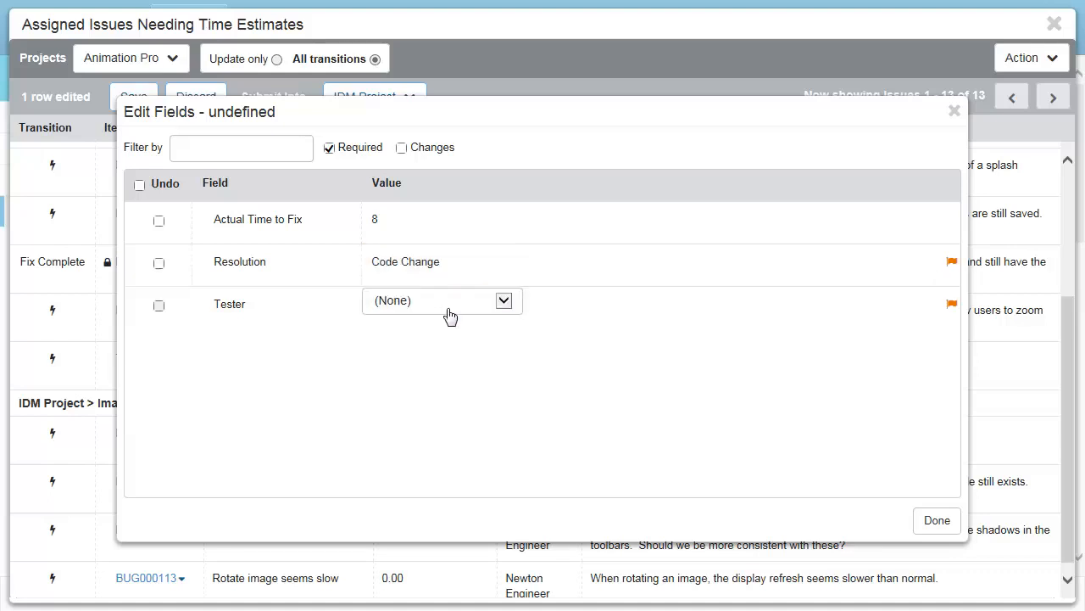
left_click(503, 302)
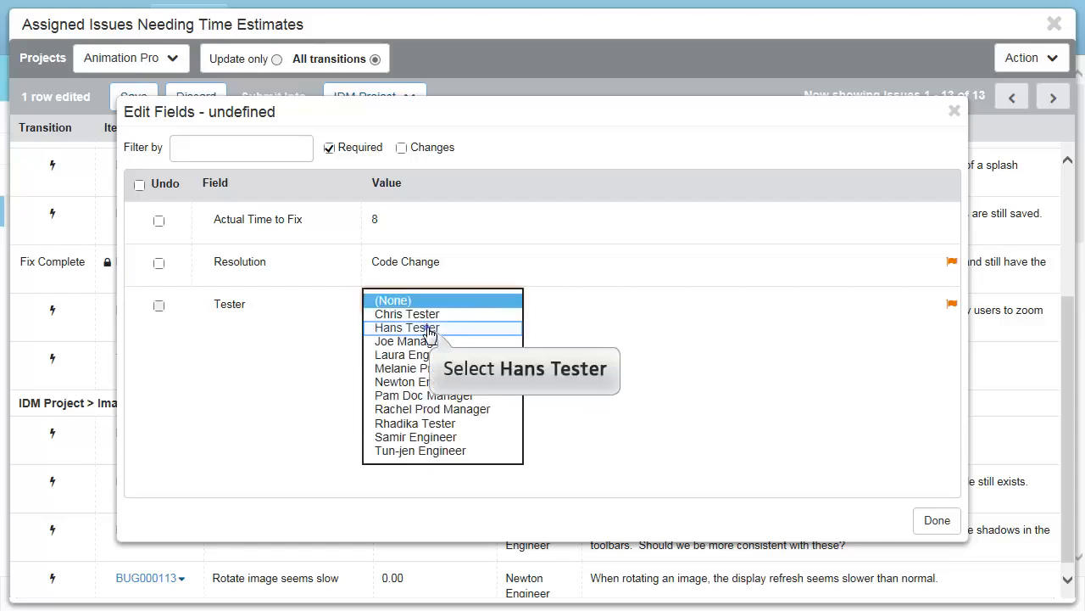
left_click(429, 329)
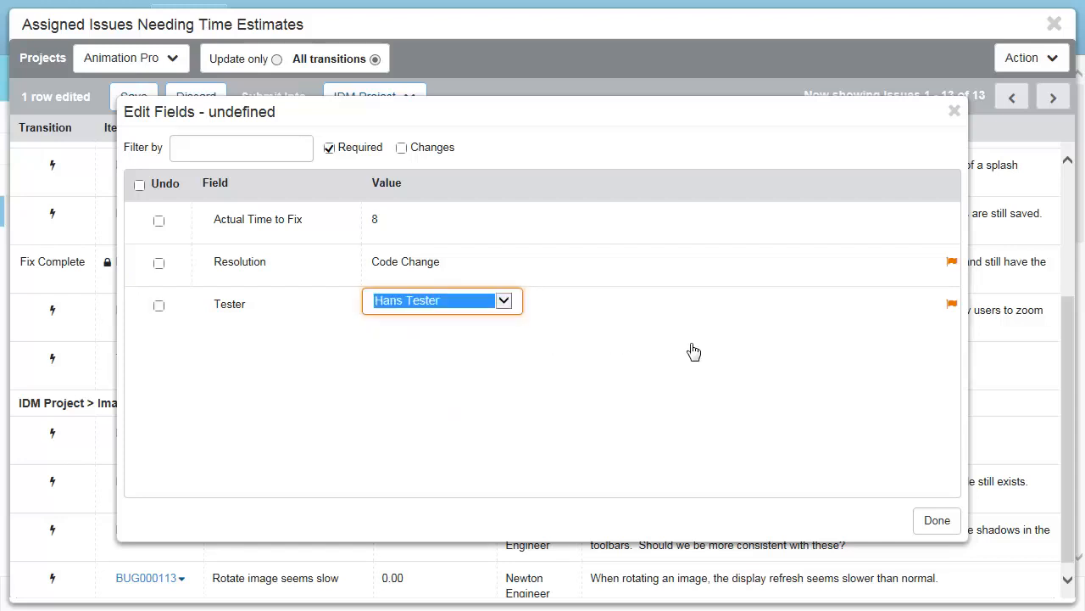
left_click(939, 521)
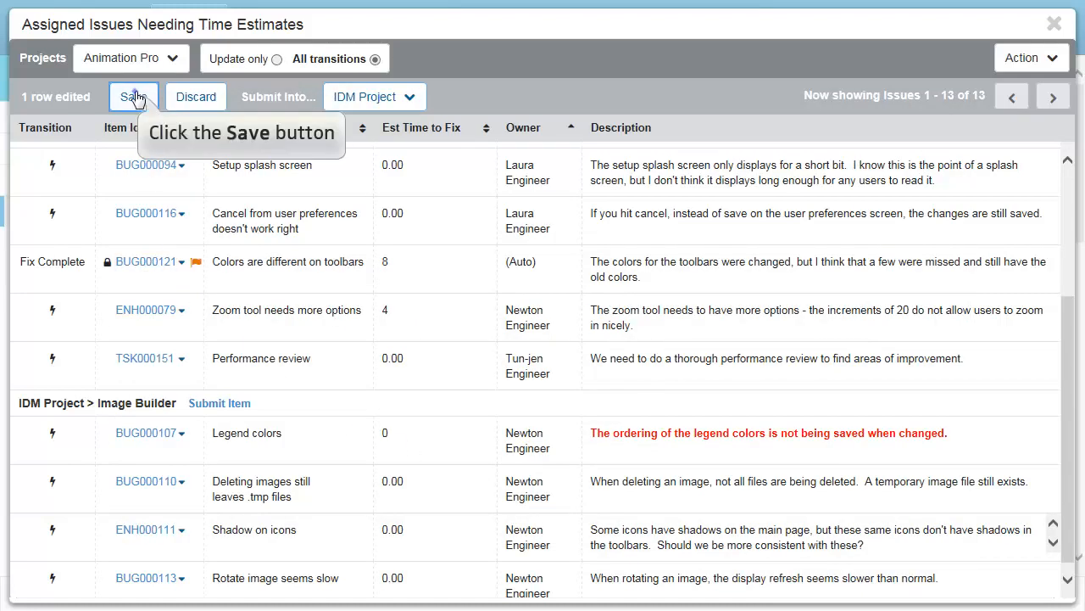
left_click(135, 98)
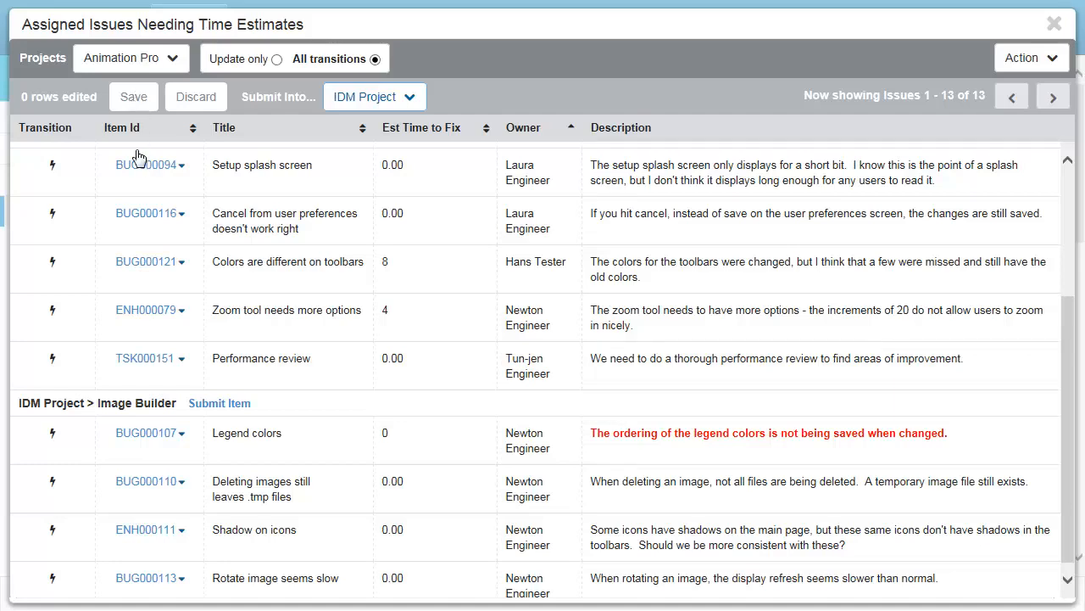
- Open the "Colors are different on toolbars" issue, examine the Fix Complete and Testing Issue entries in its Action History, and close it
left_click(140, 263)
scroll(585, 373, "down", 1)
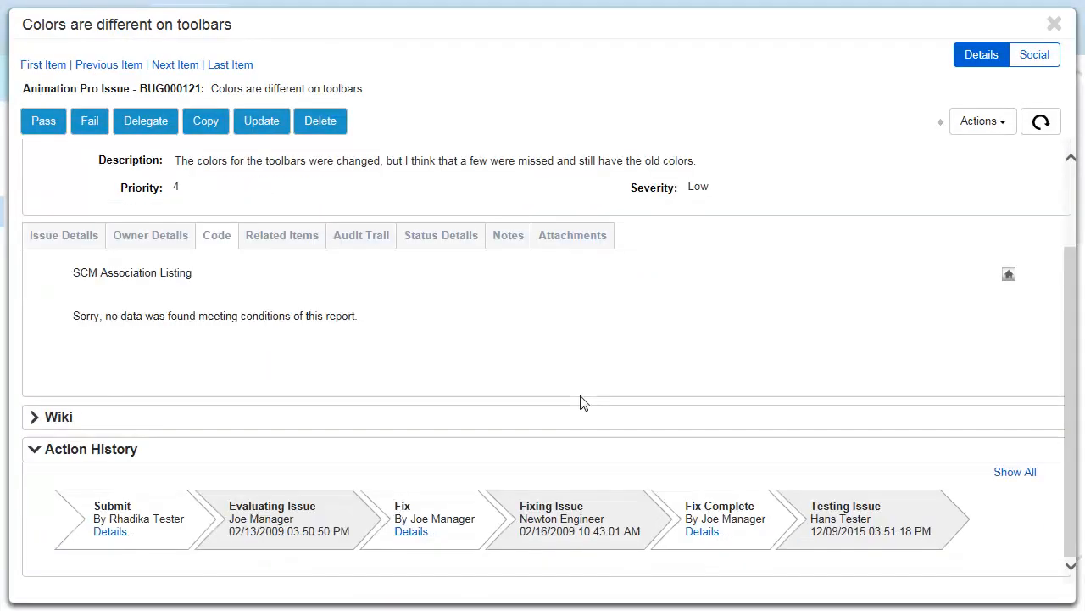
left_click(686, 533)
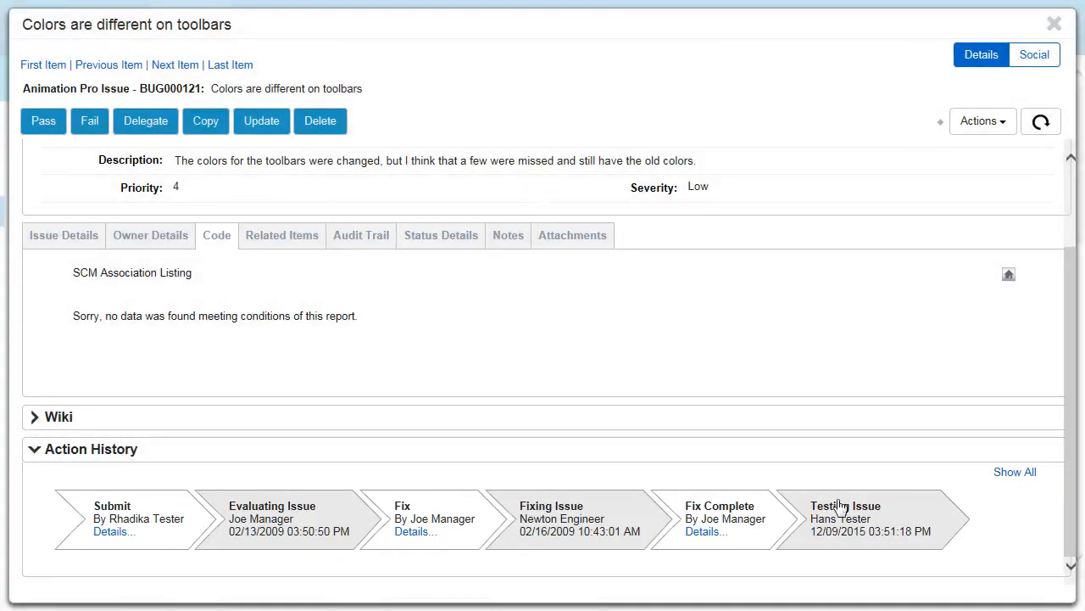
left_click(1053, 30)
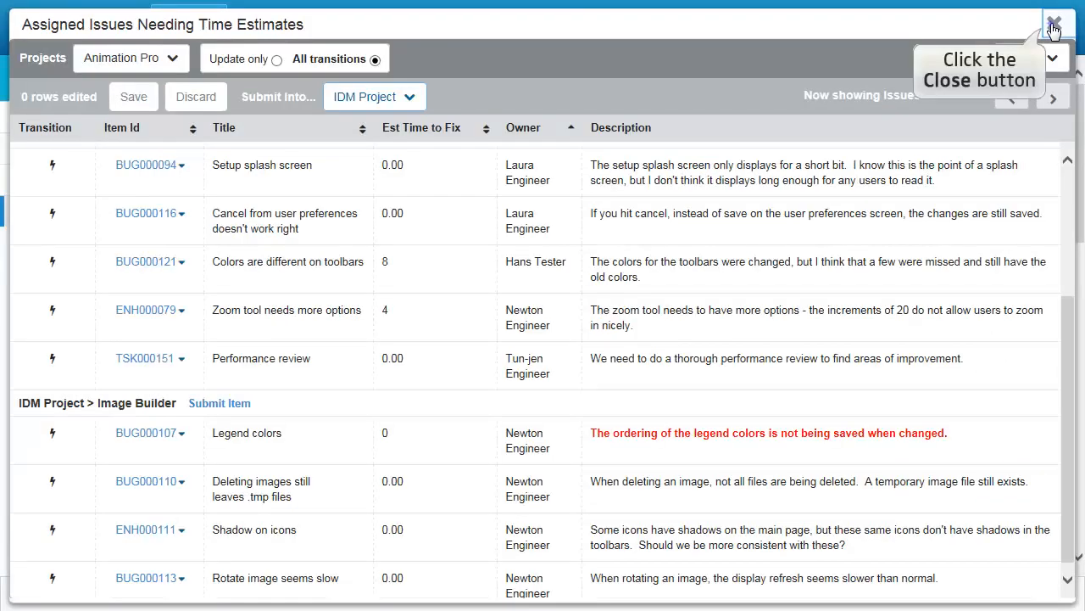
- Close the "Assigned Issues Needing Time Estimates" grid and sign out of the account
left_click(1053, 28)
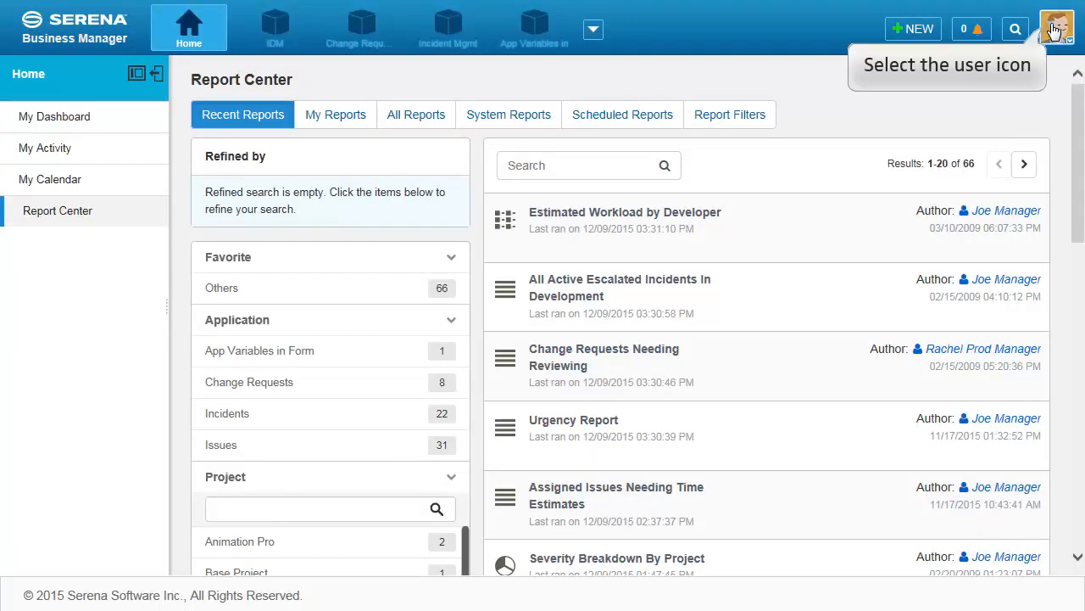
left_click(1054, 31)
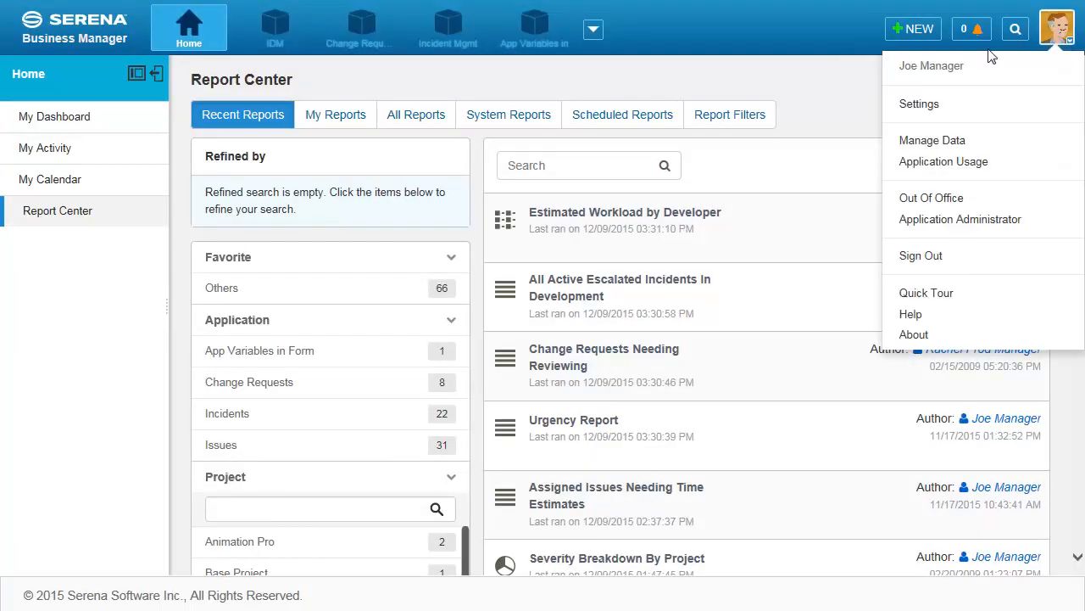
left_click(939, 264)
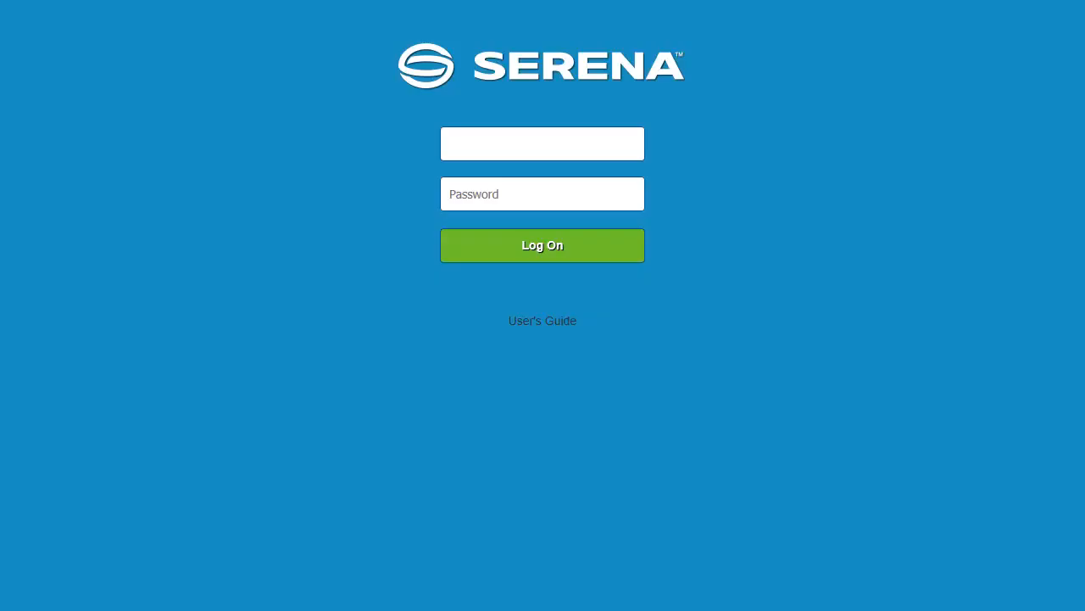